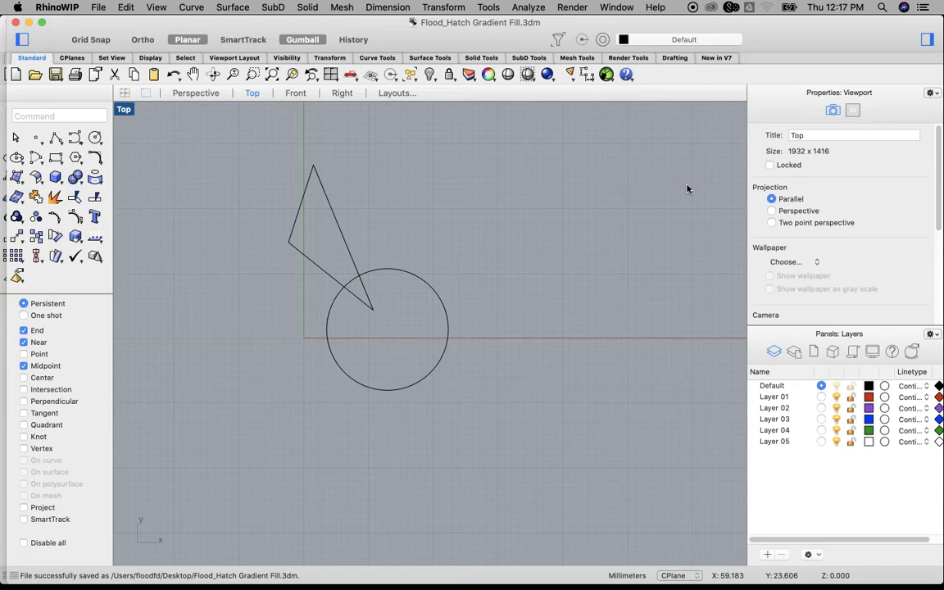
Pan the Top viewport to shift the triangle and circle into a new position
right_click_drag(425, 284, 472, 317)
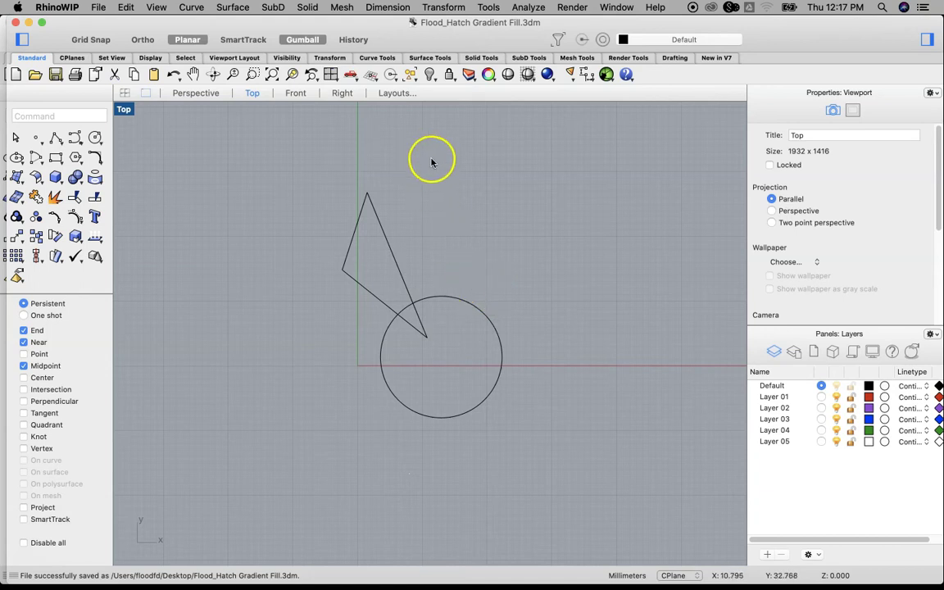
Array the triangle along the circle as 15 freeform copies forming a pinwheel star
left_click(442, 8)
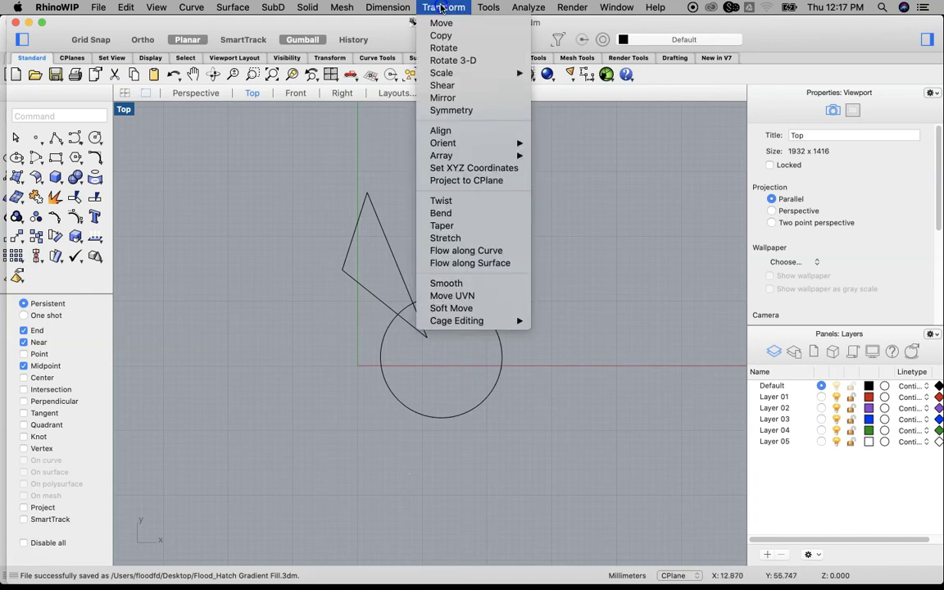
mouse_move(487, 155)
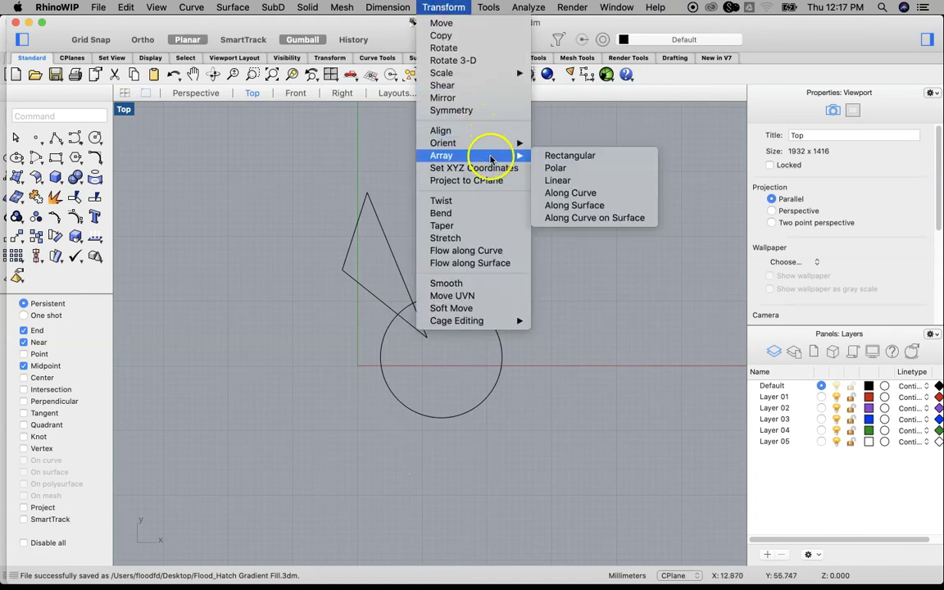
left_click(578, 192)
left_click(394, 257)
key("Return")
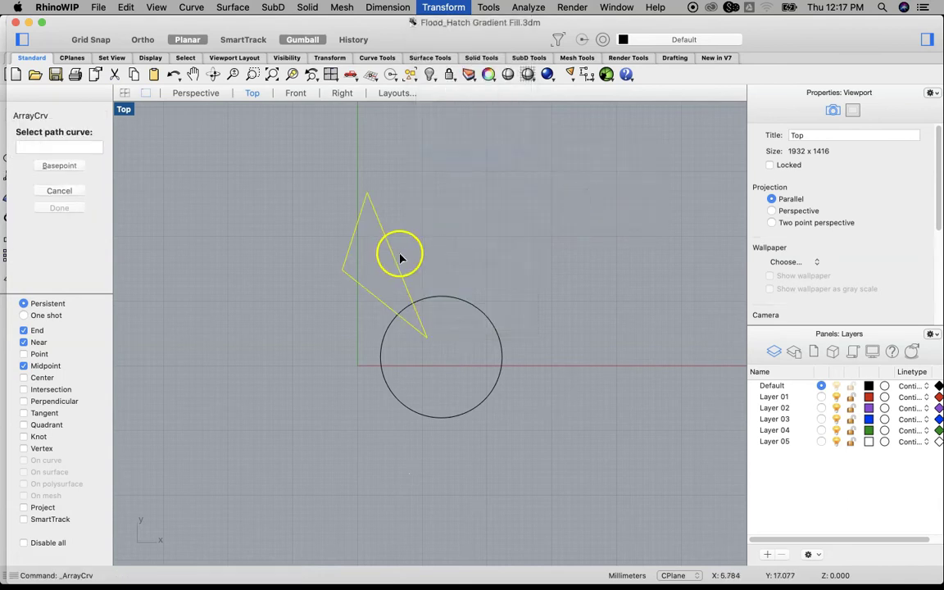
left_click(464, 299)
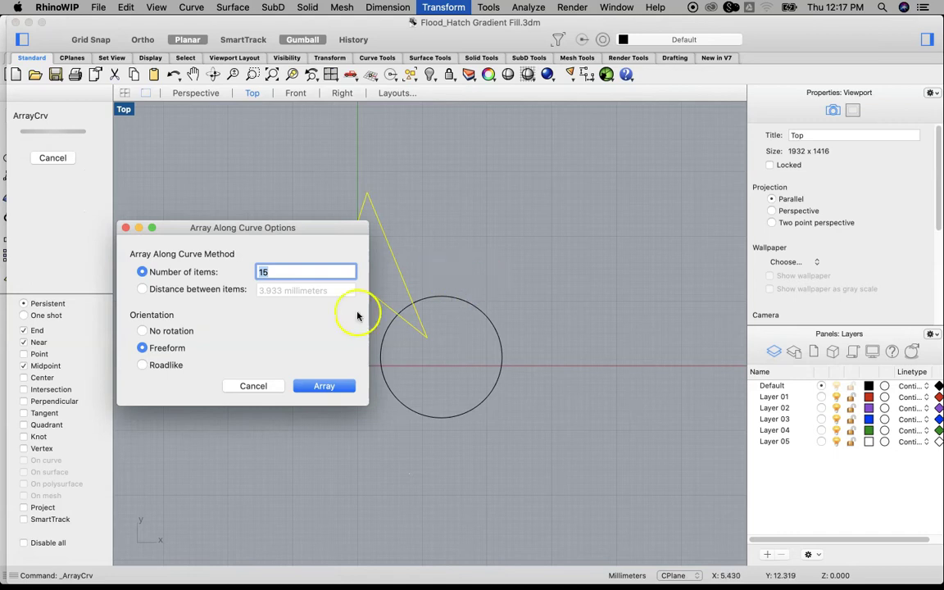
left_click(326, 386)
left_click(499, 313)
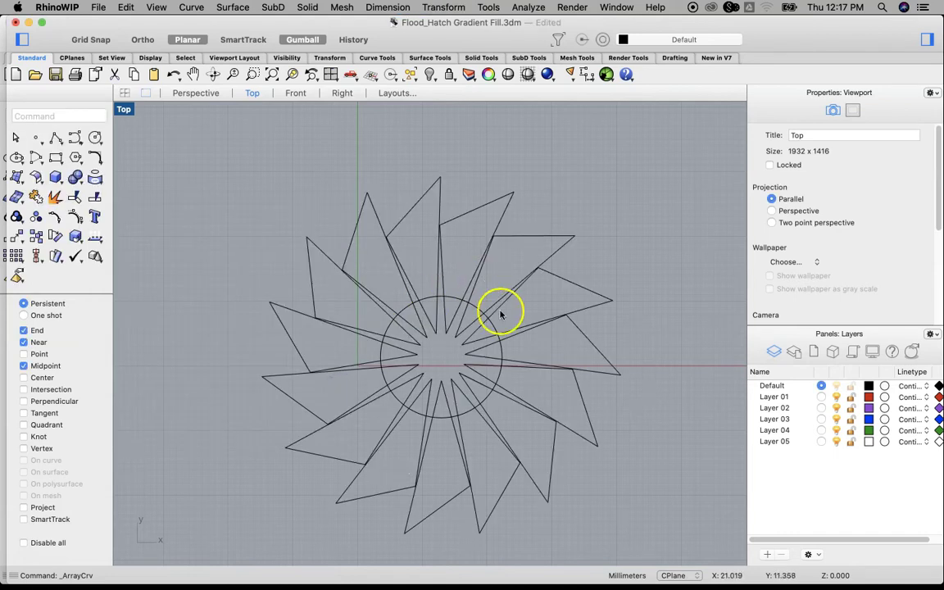
right_click_drag(499, 313, 472, 198)
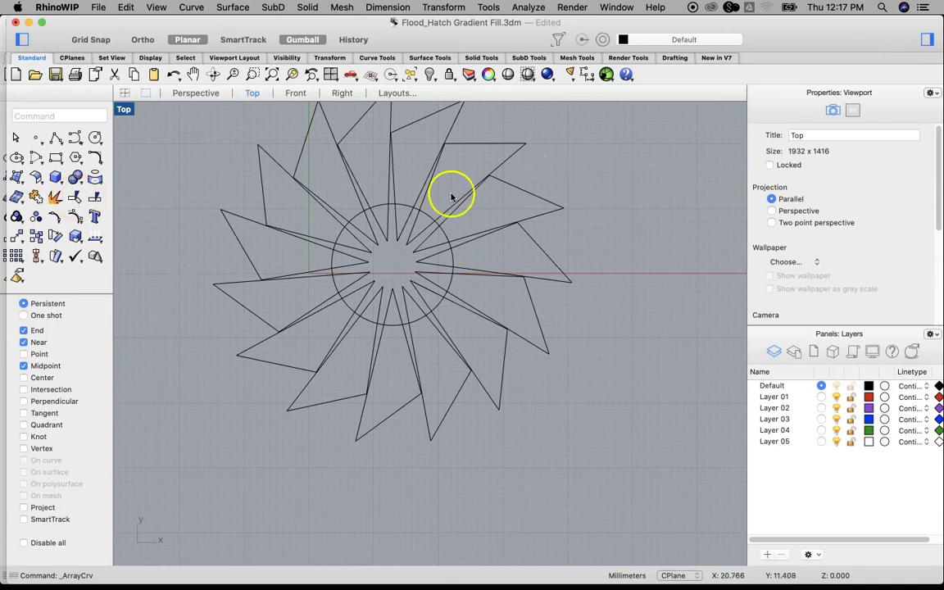
Select all curves and trim away the spike tips inside the circle
left_click_drag(517, 106, 178, 507)
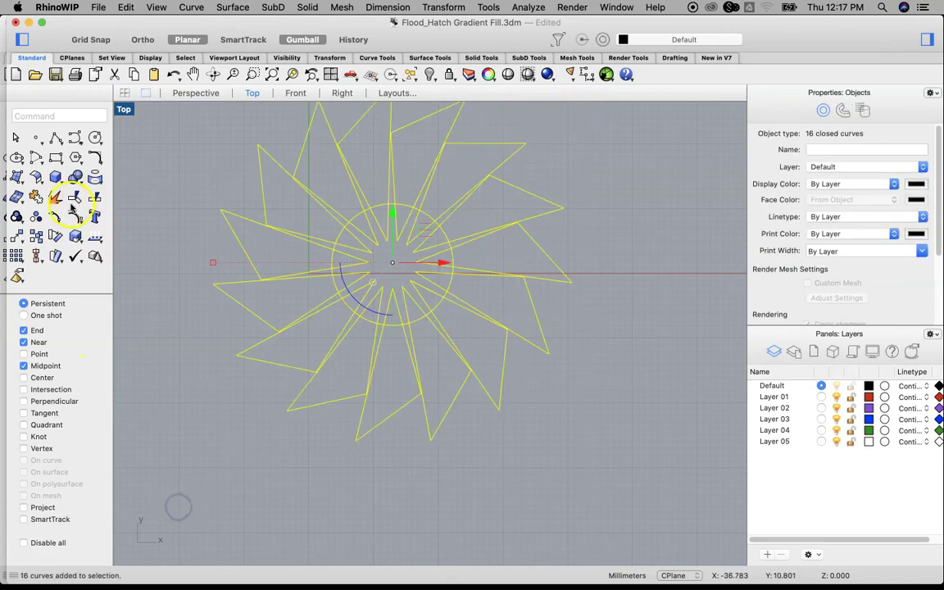
left_click(59, 175)
scroll(407, 219, "up", 5)
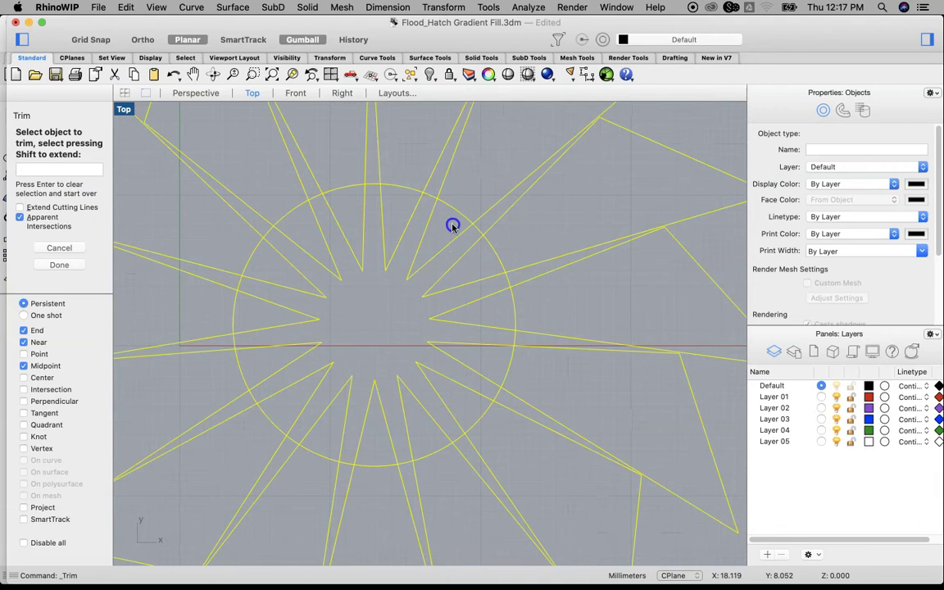
left_click_drag(492, 230, 283, 420)
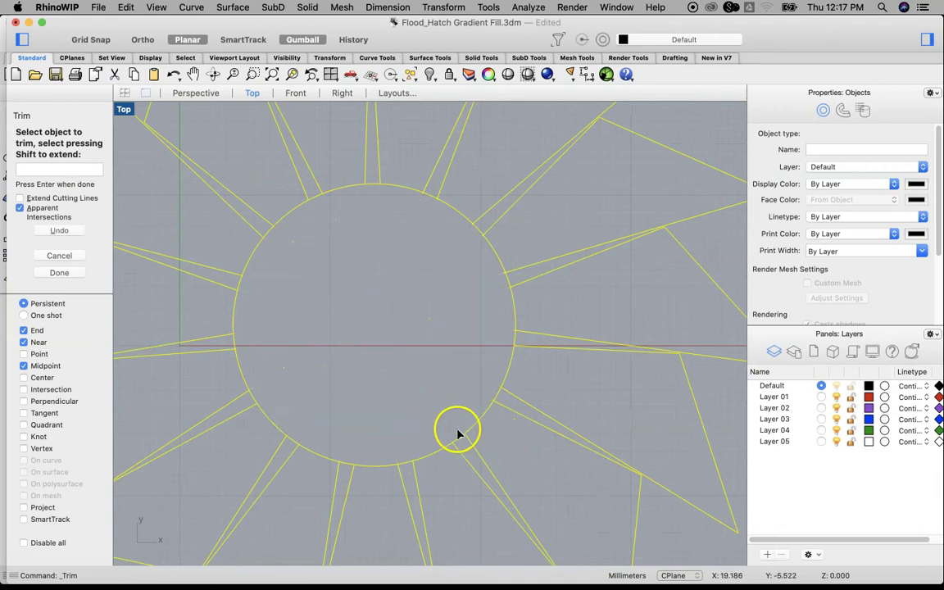
Trim away the fifteen circle arcs lying between the spikes
left_click(432, 453)
left_click(380, 466)
left_click(327, 455)
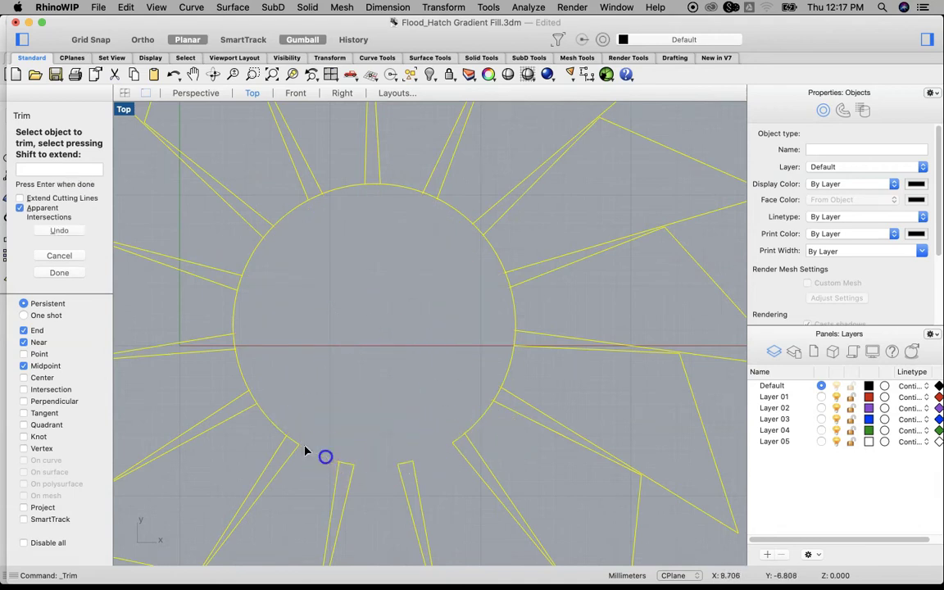
left_click(276, 428)
left_click(241, 379)
left_click(243, 310)
left_click(248, 269)
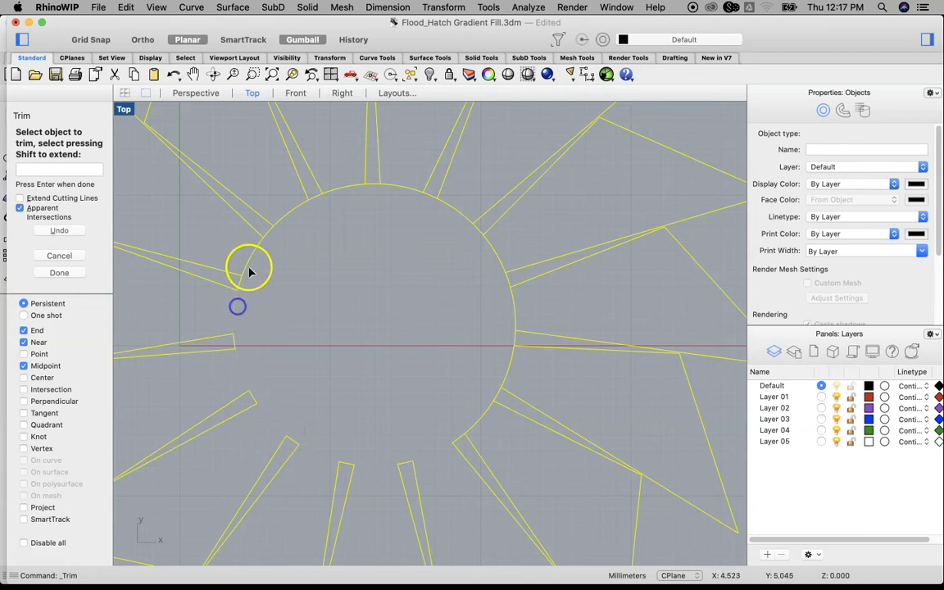
left_click(276, 221)
left_click(336, 187)
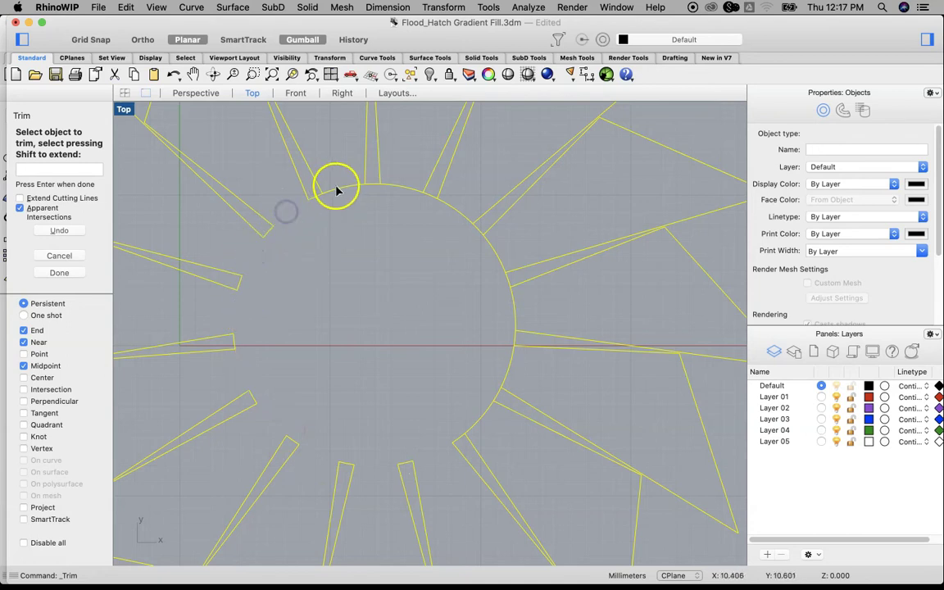
left_click(419, 189)
left_click(442, 209)
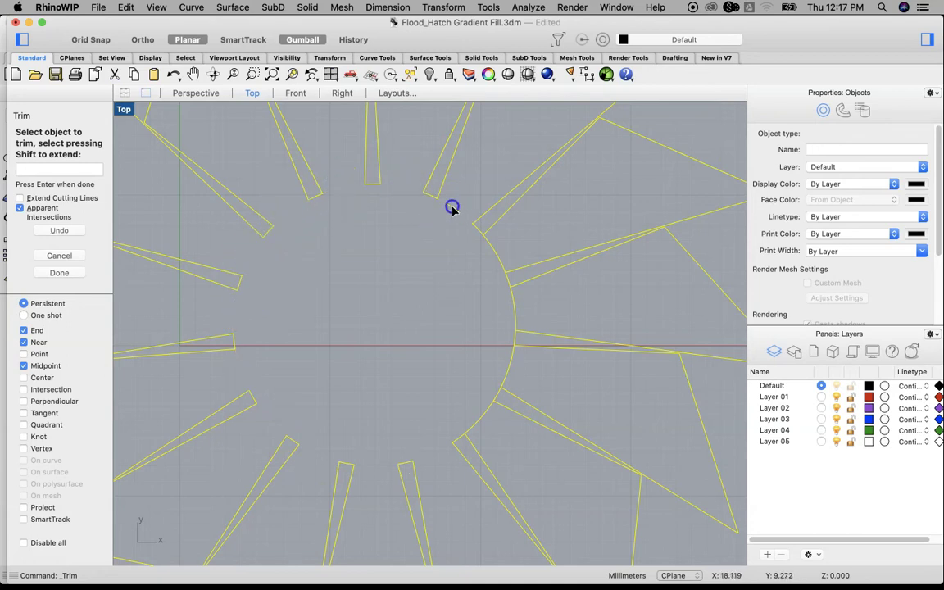
left_click(487, 246)
left_click(507, 296)
left_click(510, 366)
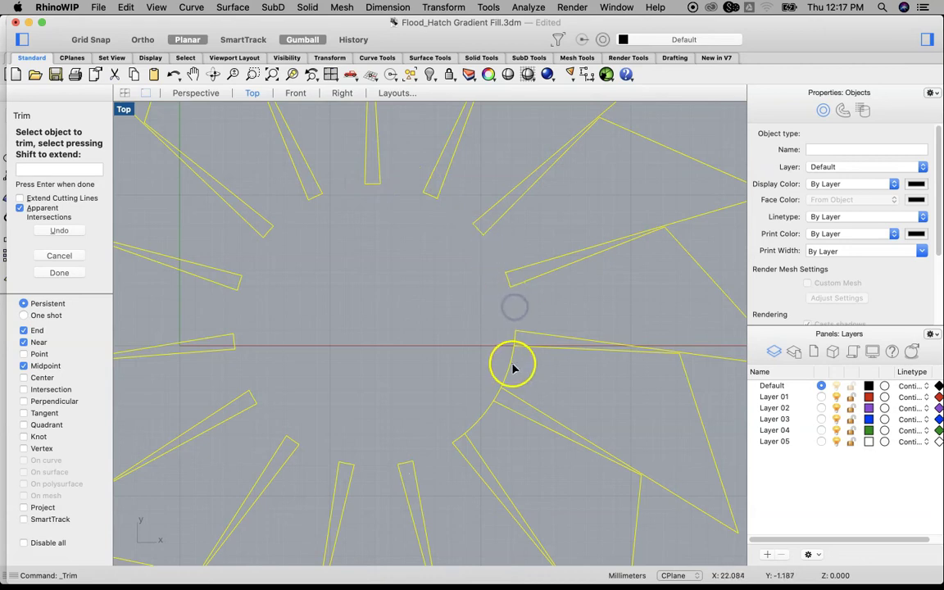
left_click(484, 403)
key("Return")
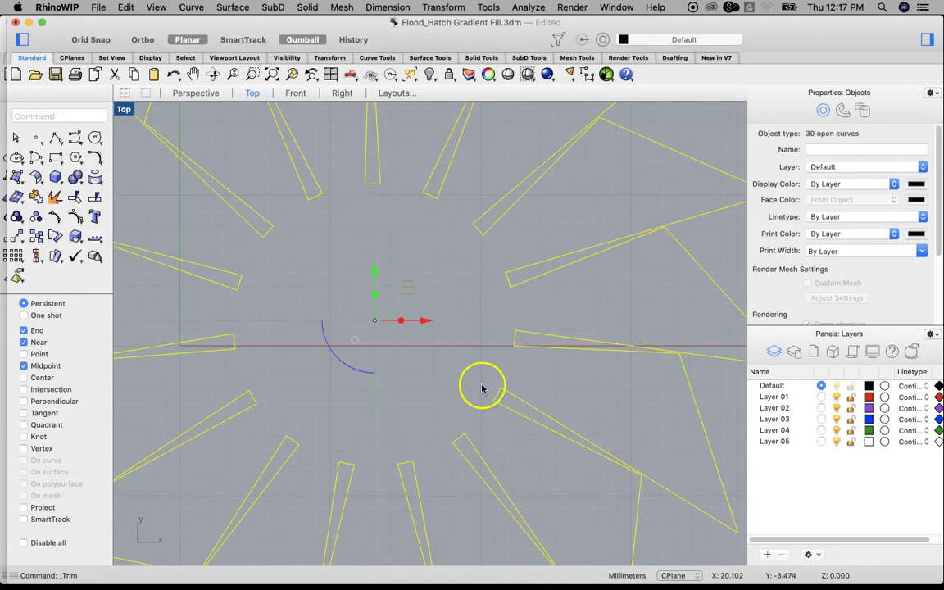
Join the 30 trimmed curves into one closed star outline
scroll(476, 336, "down", 5)
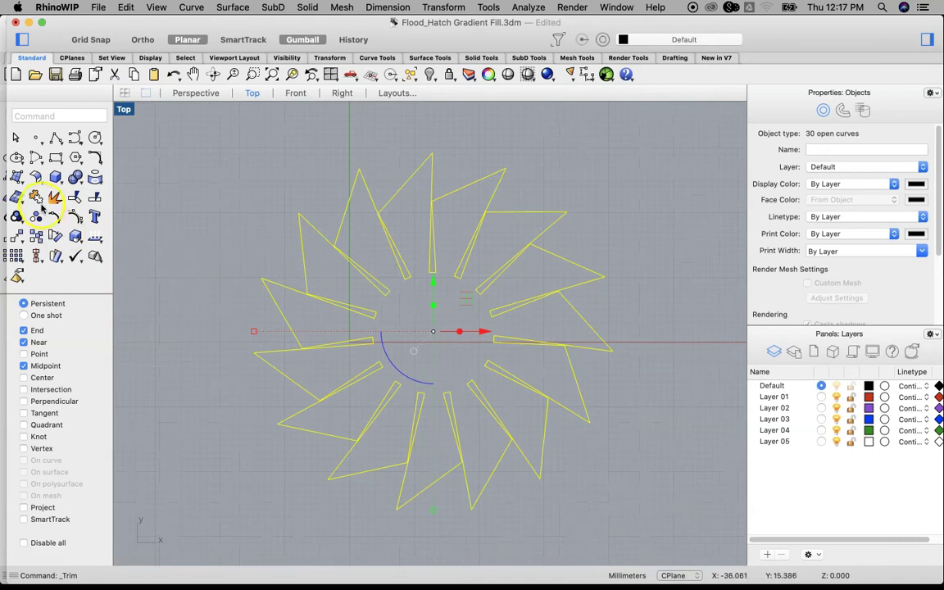
left_click(36, 179)
left_click(643, 223)
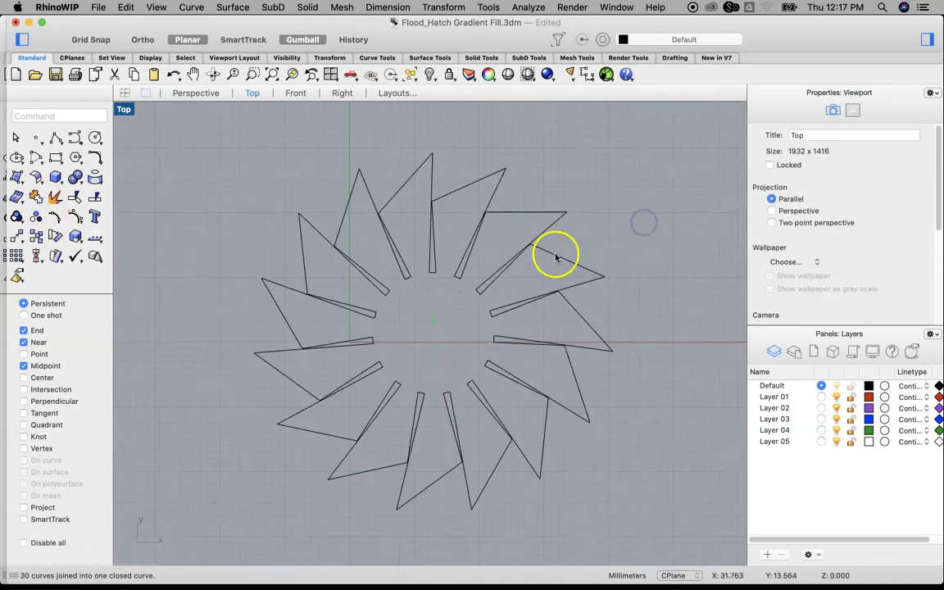
left_click(552, 253)
left_click(626, 206)
Hatch the closed star outline with a solid black fill and move the Hatch settings aside
mouse_move(564, 210)
right_mouse_down()
mouse_move(497, 200)
mouse_move(539, 192)
right_mouse_up()
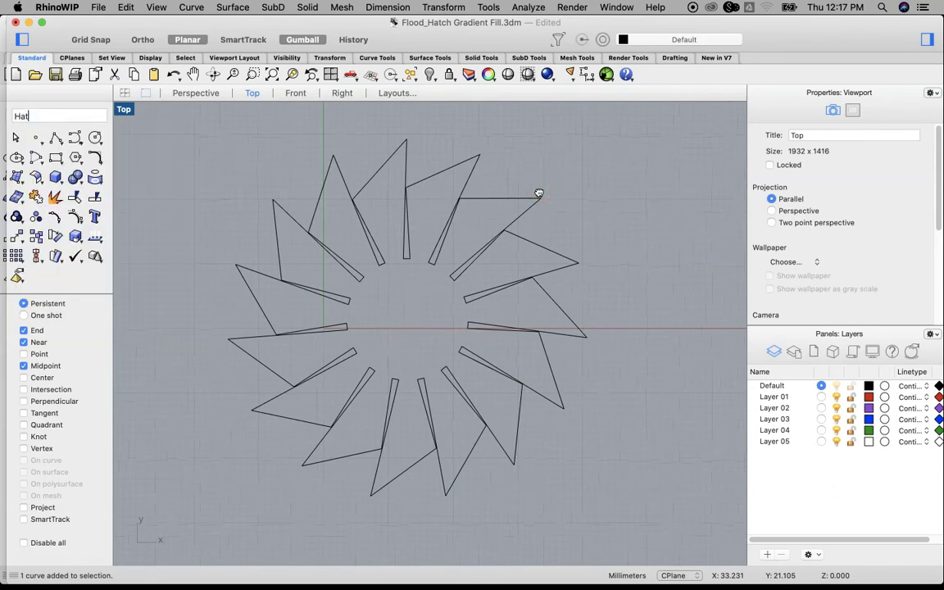
key("Return")
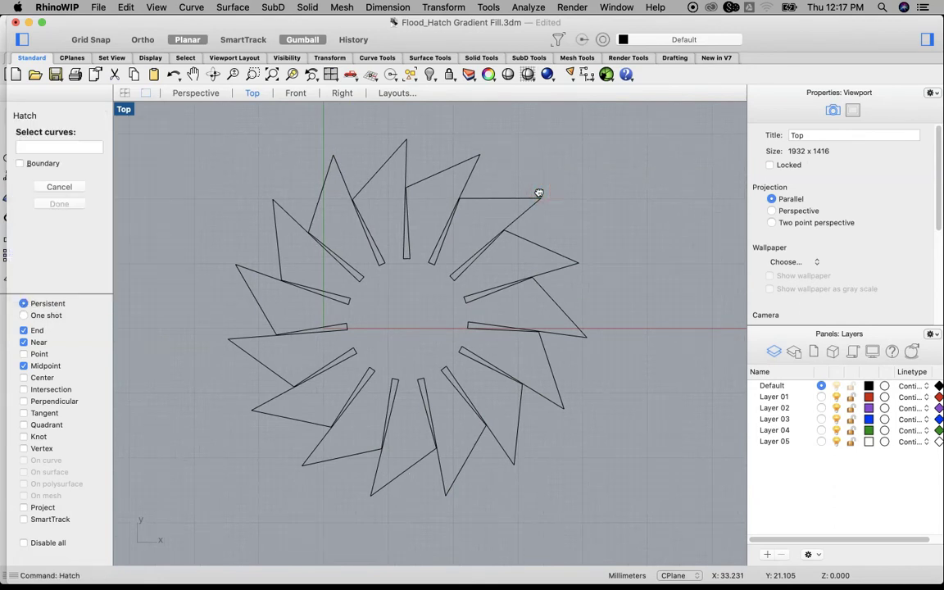
left_click_drag(611, 140, 170, 509)
key("Return")
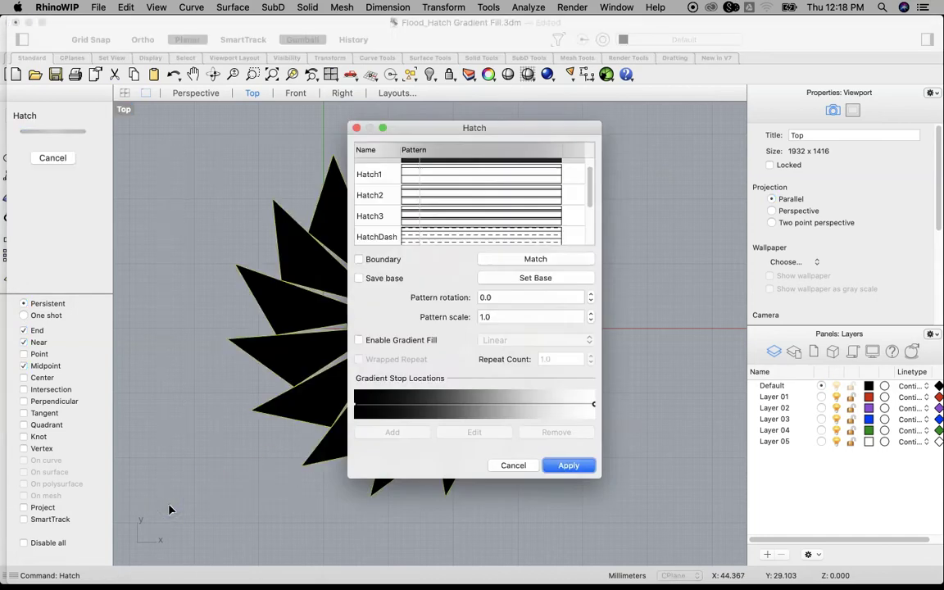
left_click_drag(418, 126, 665, 121)
scroll(780, 236, "up", 2)
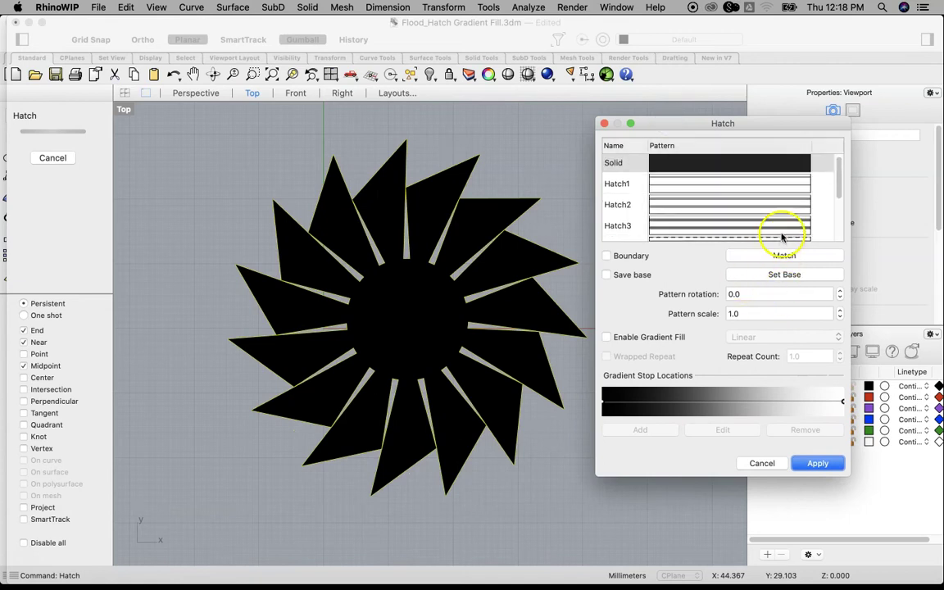
scroll(780, 201, "down", 2)
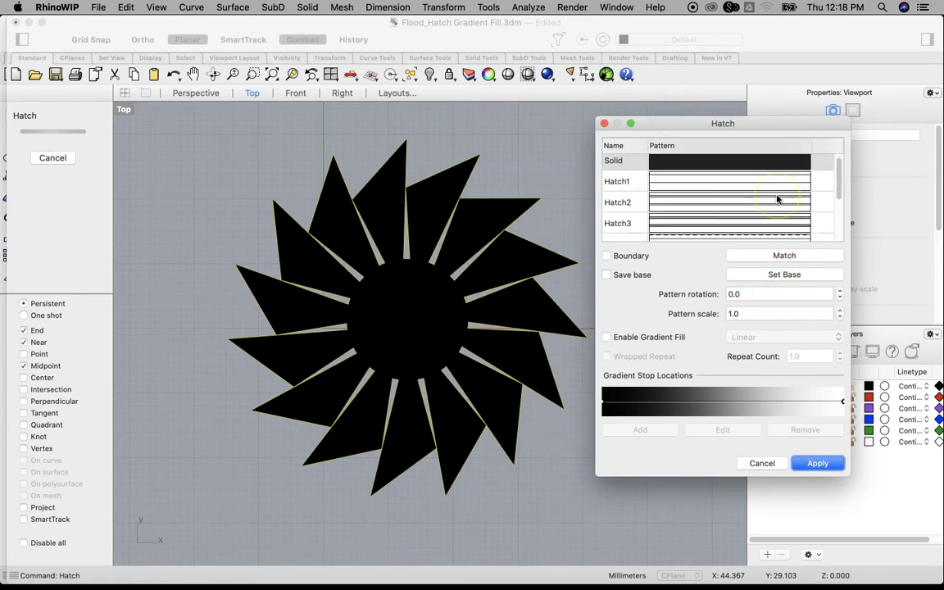
Give the hatch a radial gradient and slide its stop so white begins nearer the centre
left_click(607, 337)
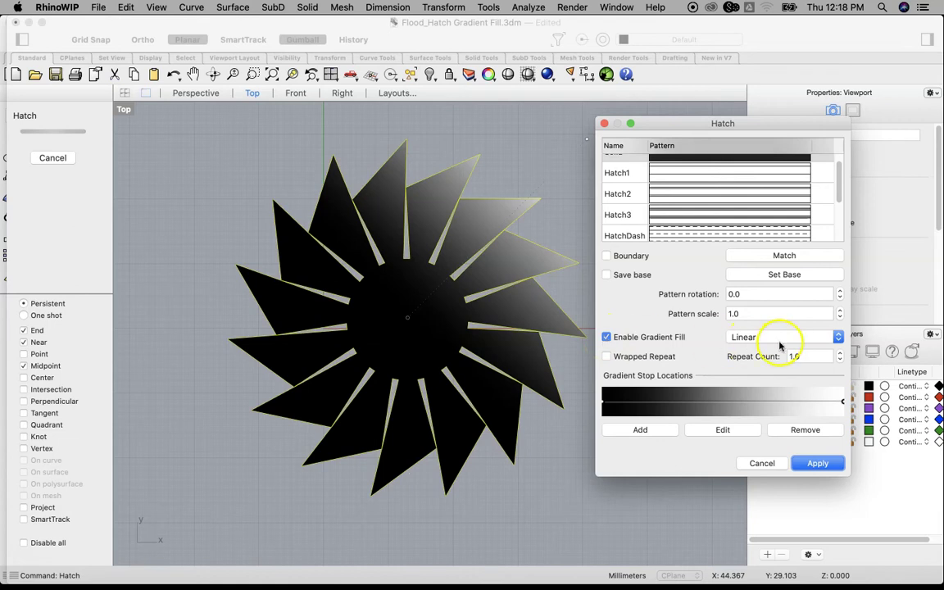
left_click(838, 337)
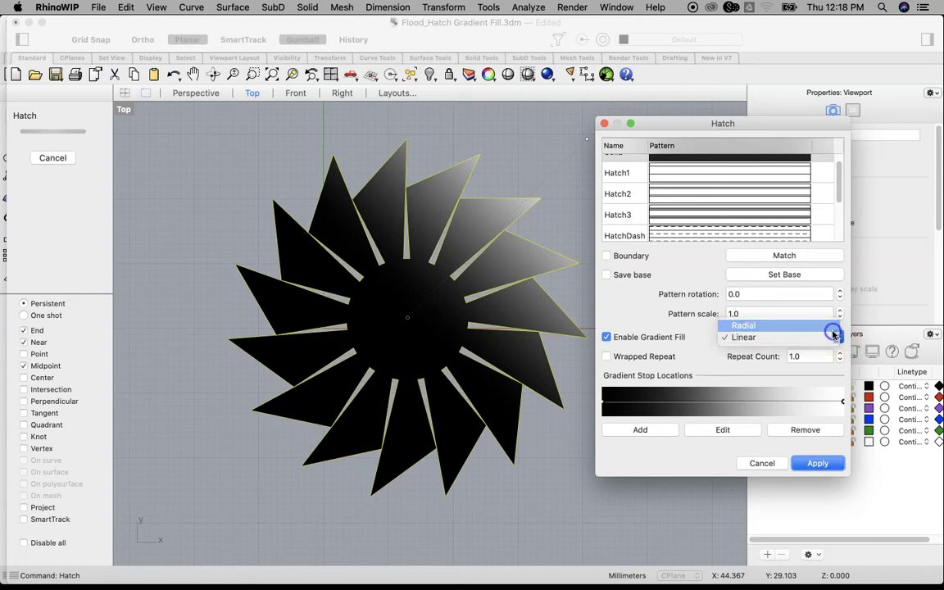
left_click(833, 327)
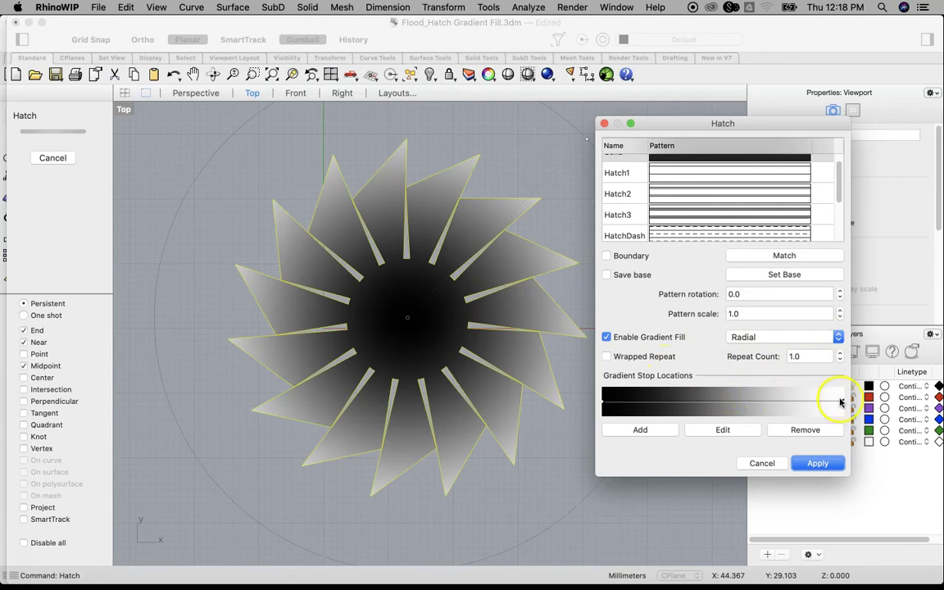
mouse_move(841, 401)
left_mouse_down()
mouse_move(673, 404)
mouse_move(726, 398)
mouse_move(766, 414)
left_mouse_up()
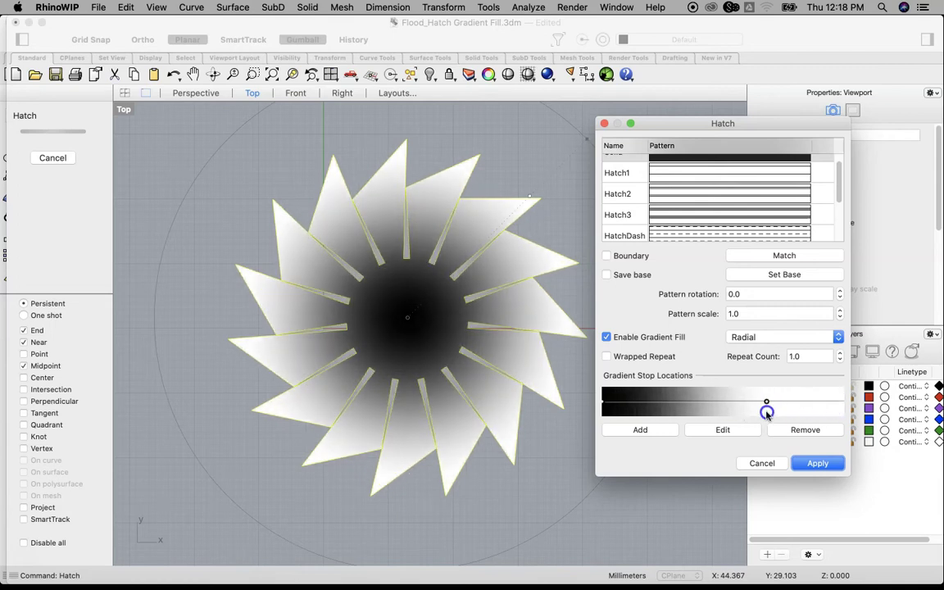
Try a linear gradient, sliding the stop to widen the white, with wrapped repeat off
left_click(837, 338)
left_click(763, 348)
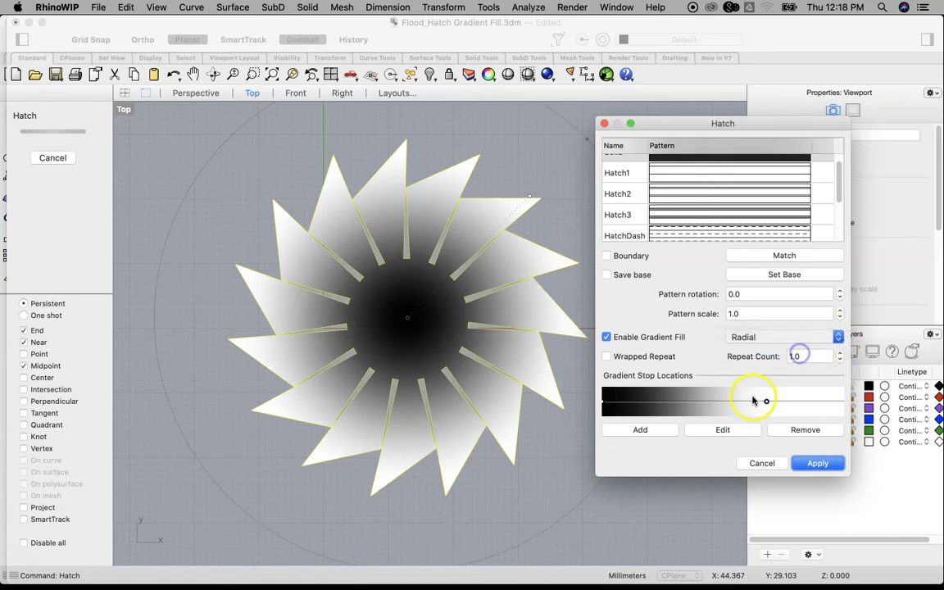
mouse_move(779, 399)
left_mouse_down()
mouse_move(653, 402)
mouse_move(801, 397)
mouse_move(775, 401)
left_mouse_up()
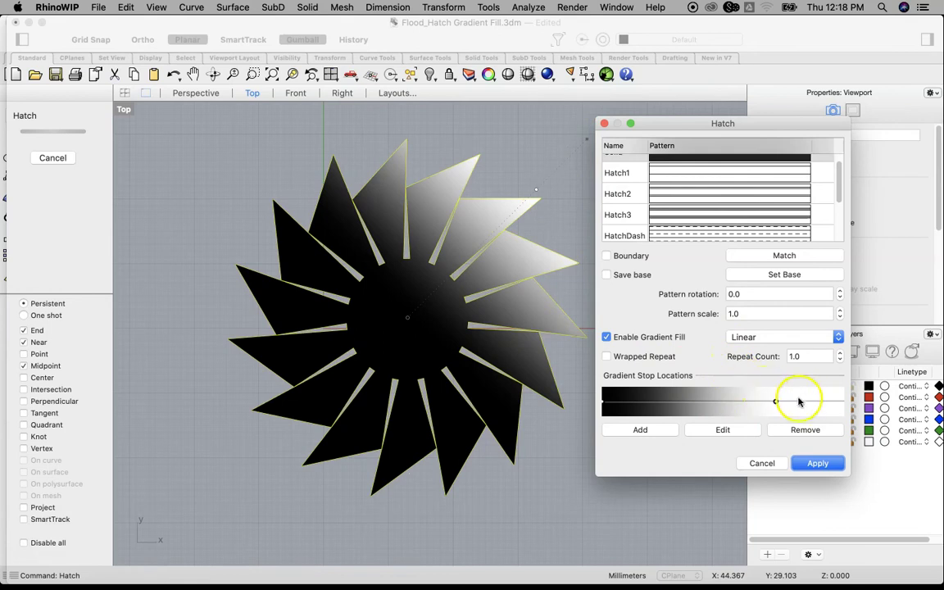
mouse_move(773, 405)
left_mouse_down()
mouse_move(664, 402)
mouse_move(801, 402)
left_mouse_up()
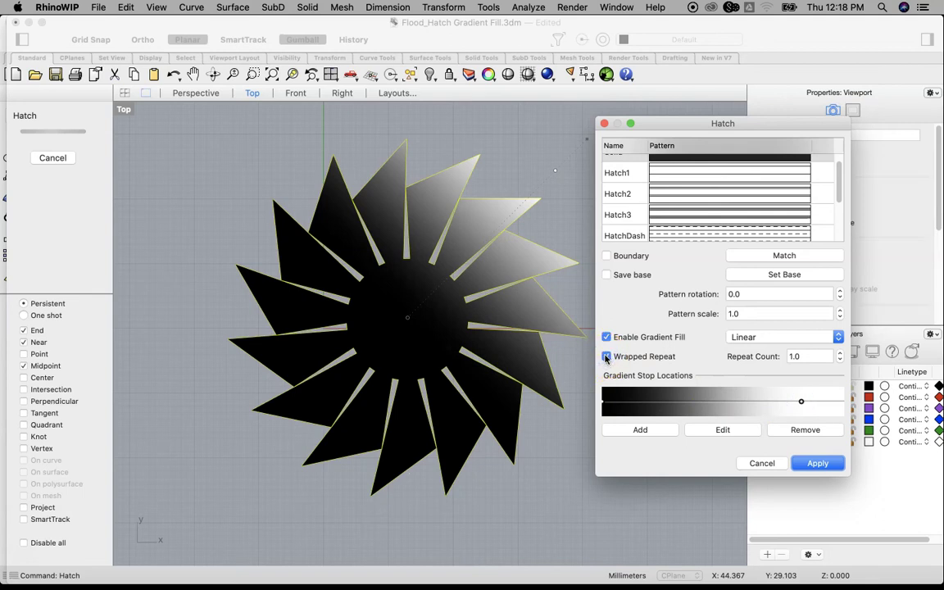
left_click_drag(801, 402, 688, 401)
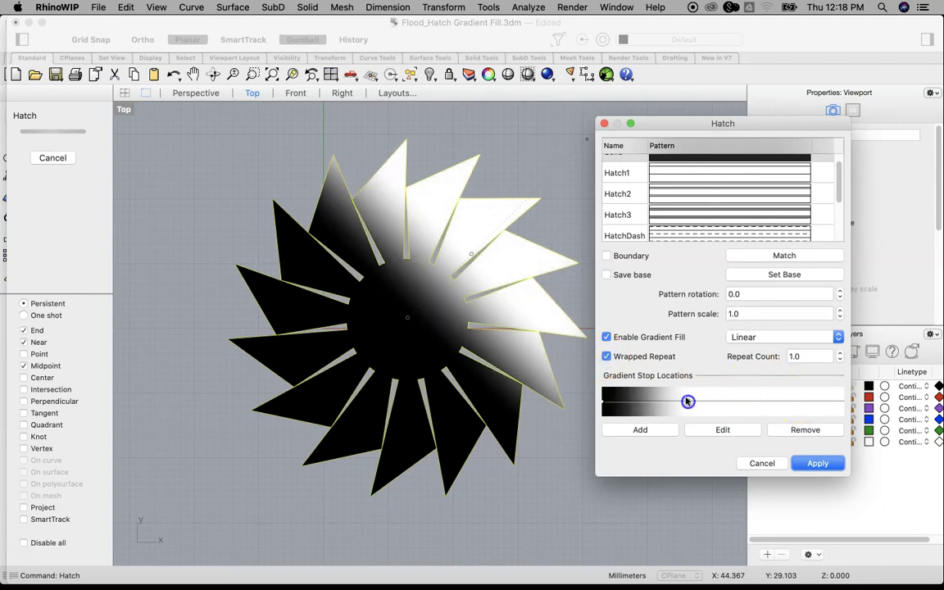
left_click(607, 357)
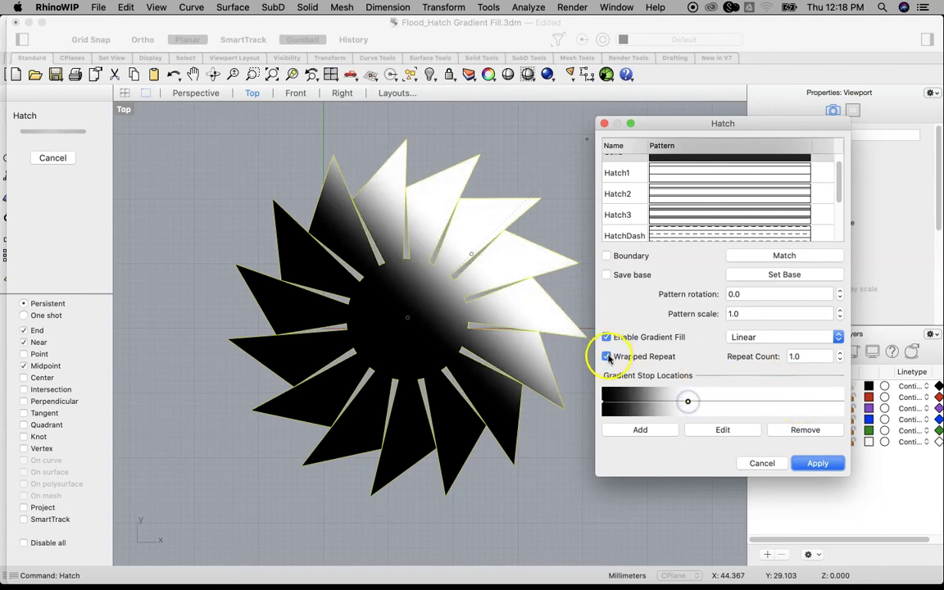
Return to a radial gradient, nudge the stop outward, and edit stop locations on the star
left_click(837, 337)
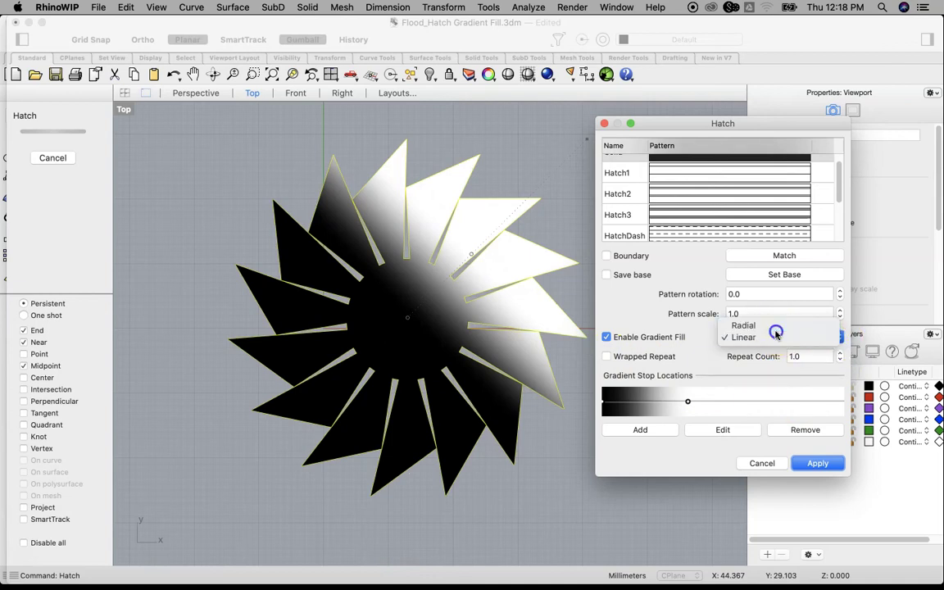
left_click(775, 327)
left_click_drag(688, 401, 771, 409)
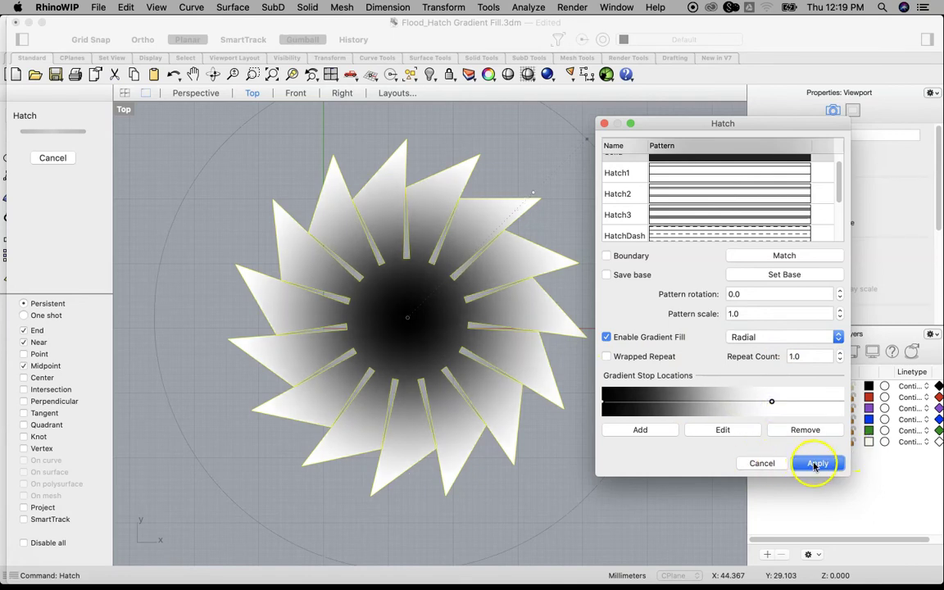
left_click(735, 429)
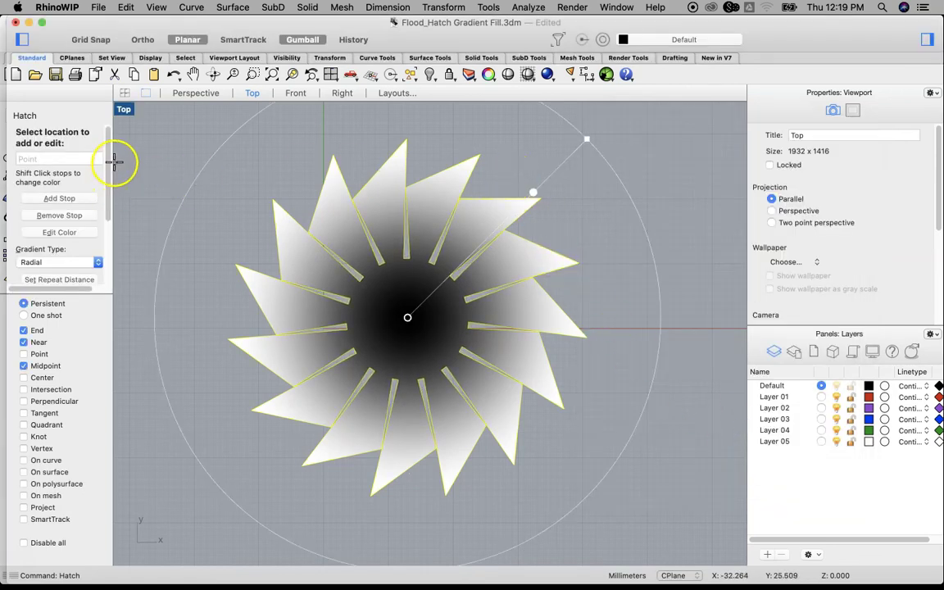
Drag the radial gradient's outer white stop farther out toward the star's tips
mouse_move(107, 168)
left_mouse_down()
mouse_move(106, 217)
mouse_move(109, 204)
left_mouse_up()
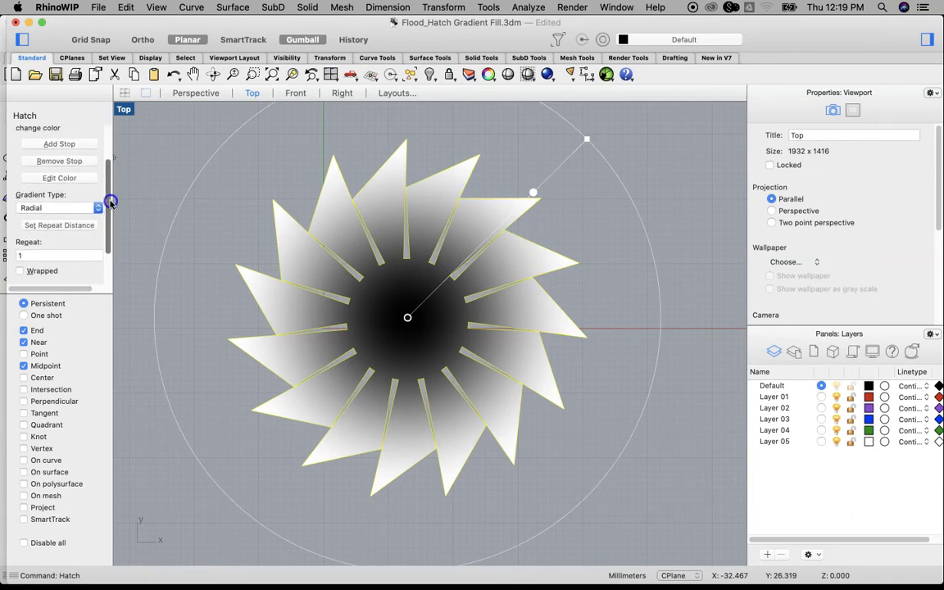
left_click(534, 194)
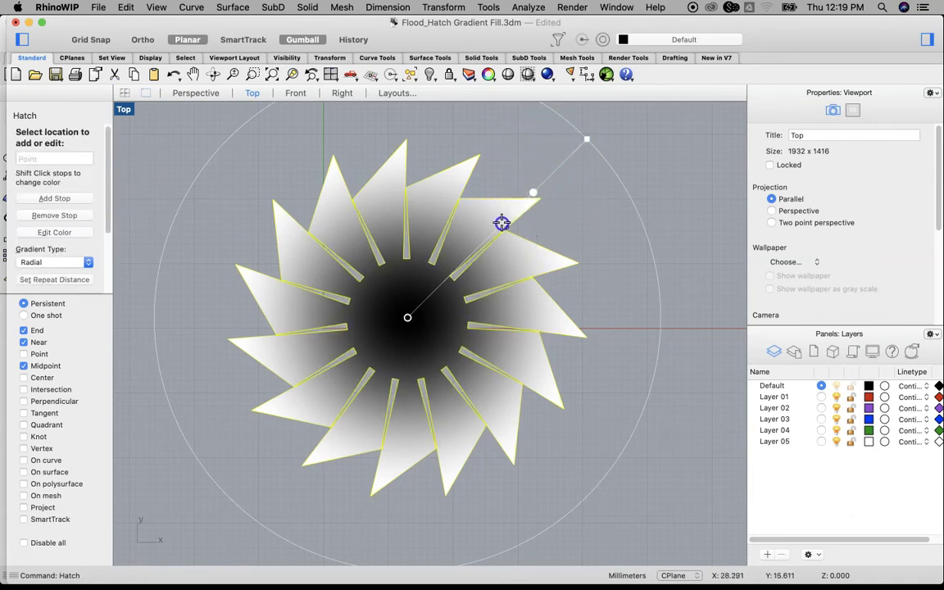
left_click_drag(508, 219, 537, 184)
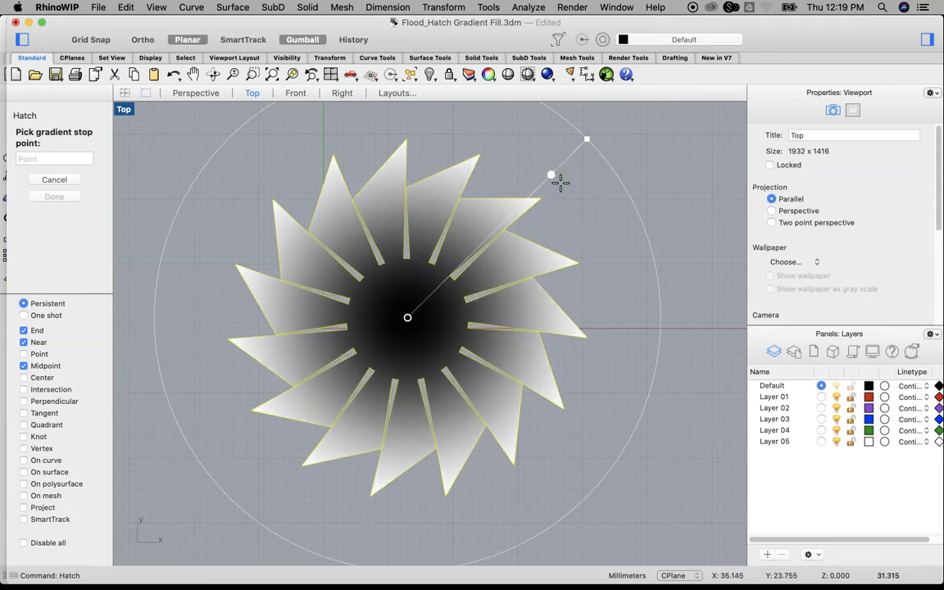
left_click(561, 183)
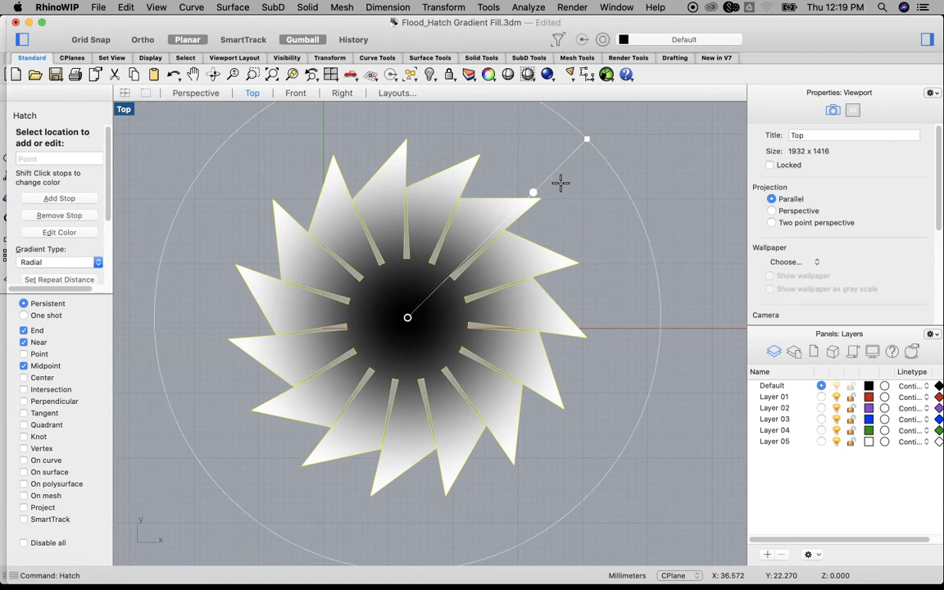
key("Return")
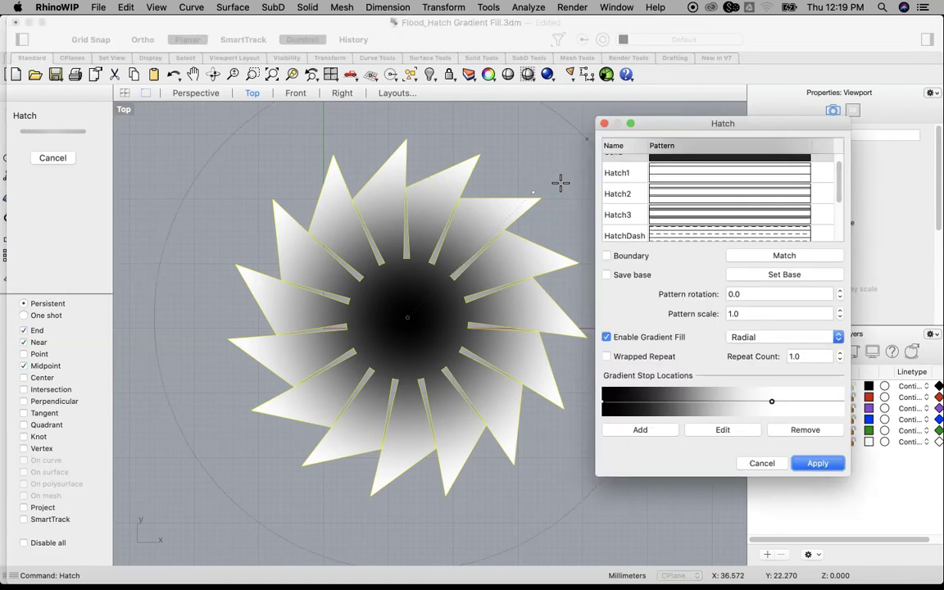
Apply the gradient hatch, then recolour its centre stop pink with the eyedropper
left_click(819, 465)
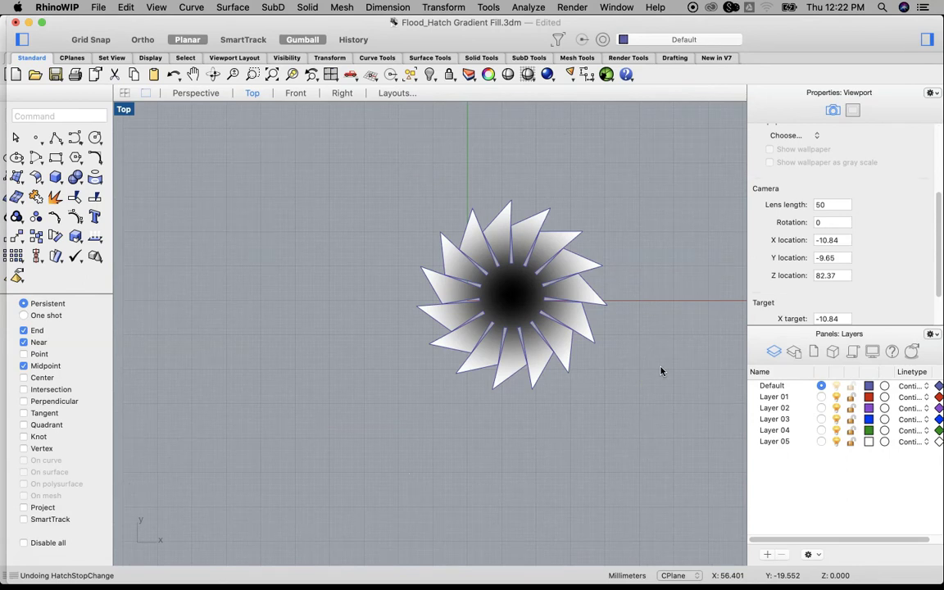
left_click(525, 304)
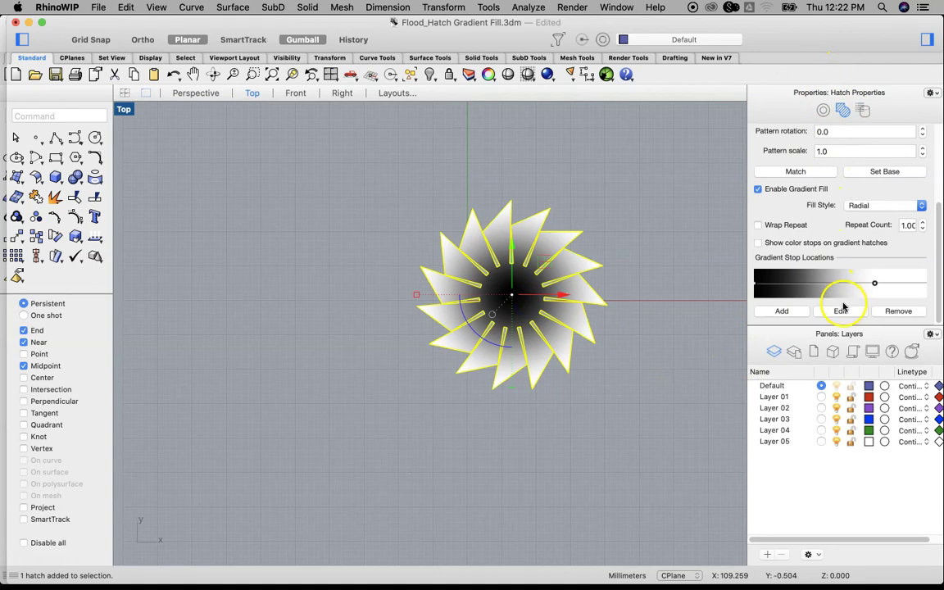
left_click(841, 312)
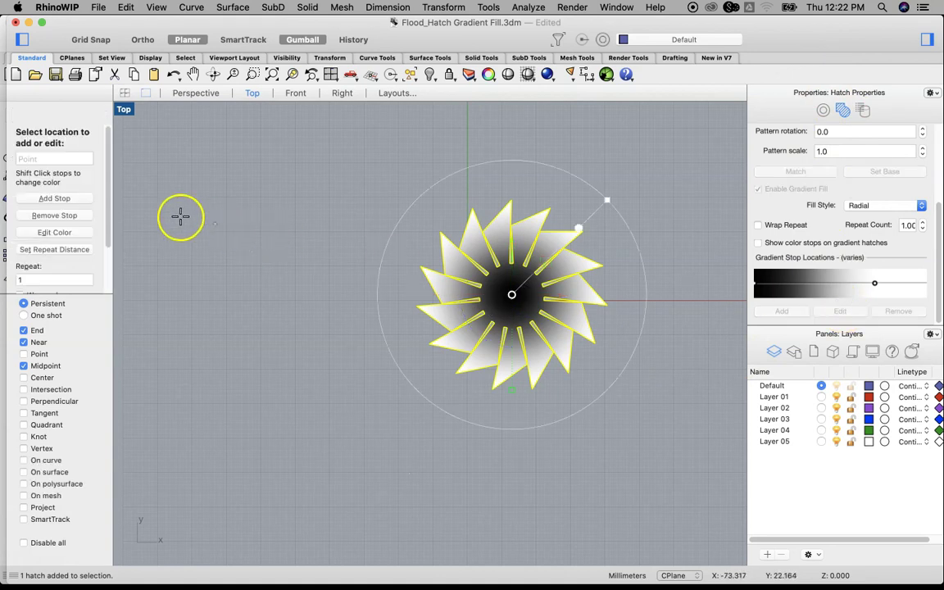
left_click(59, 234)
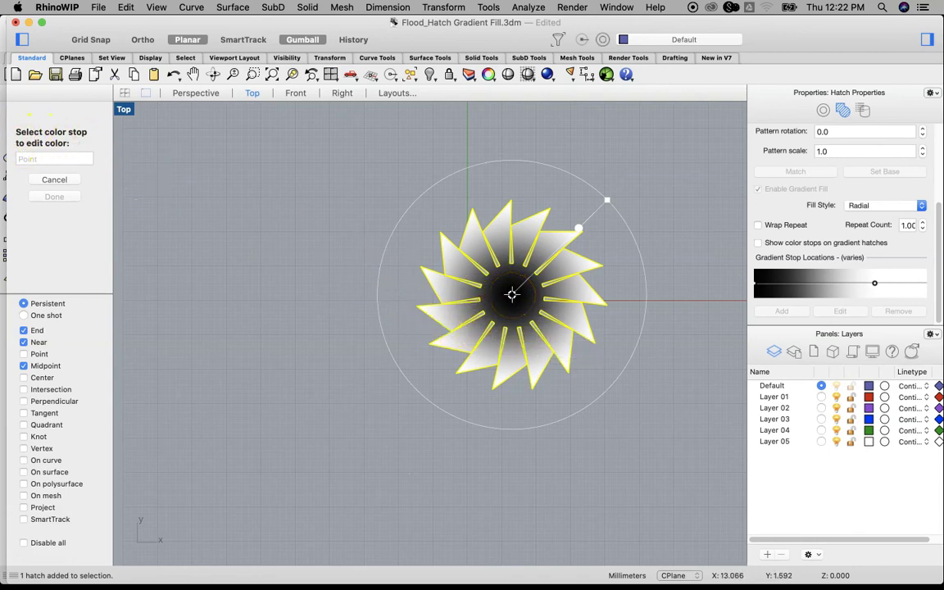
left_click(512, 294)
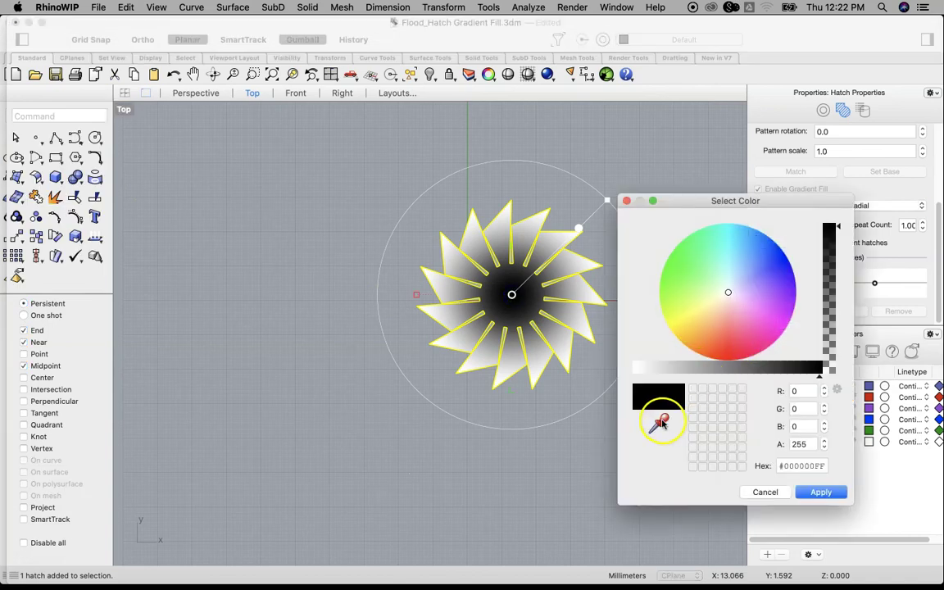
left_click(660, 422)
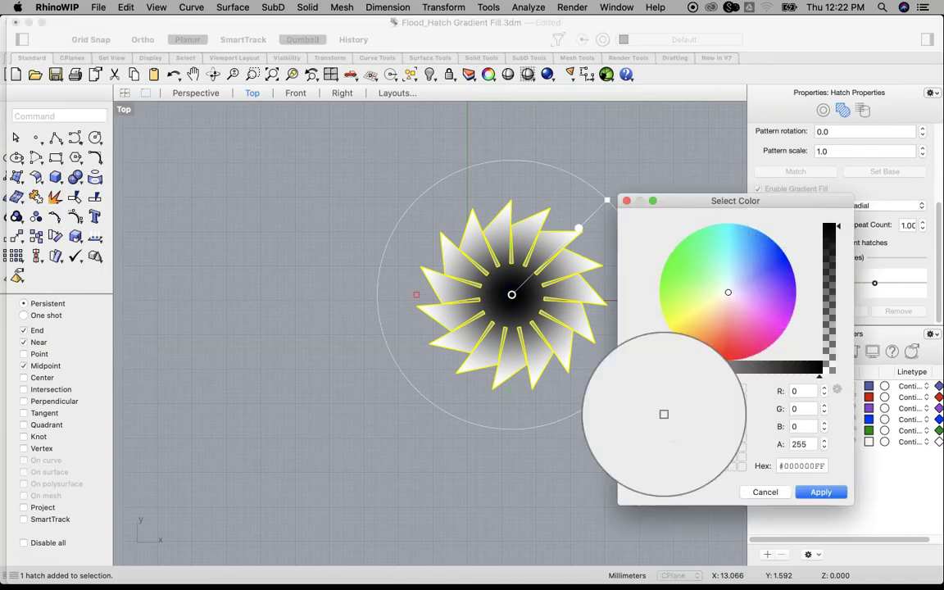
left_click(740, 336)
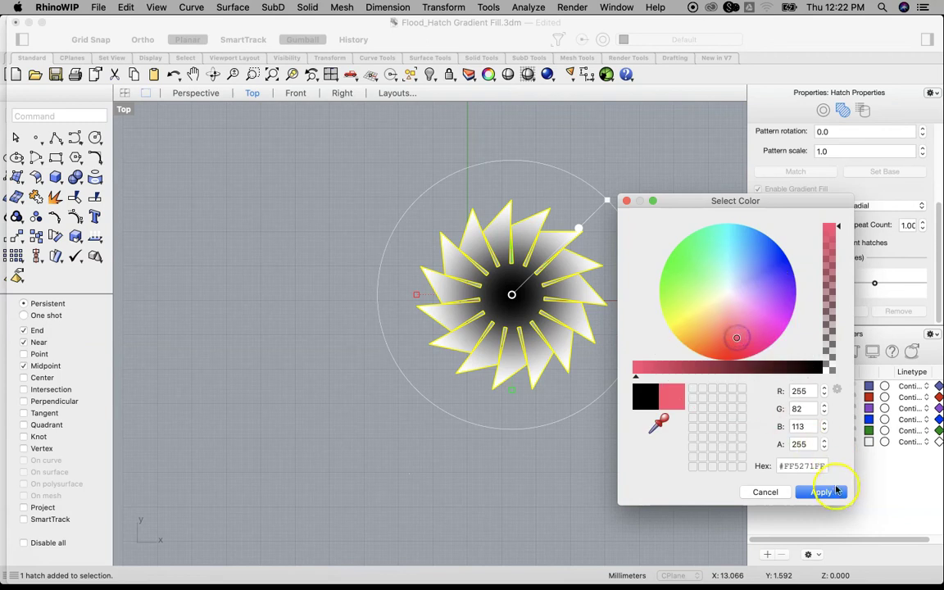
left_click(834, 492)
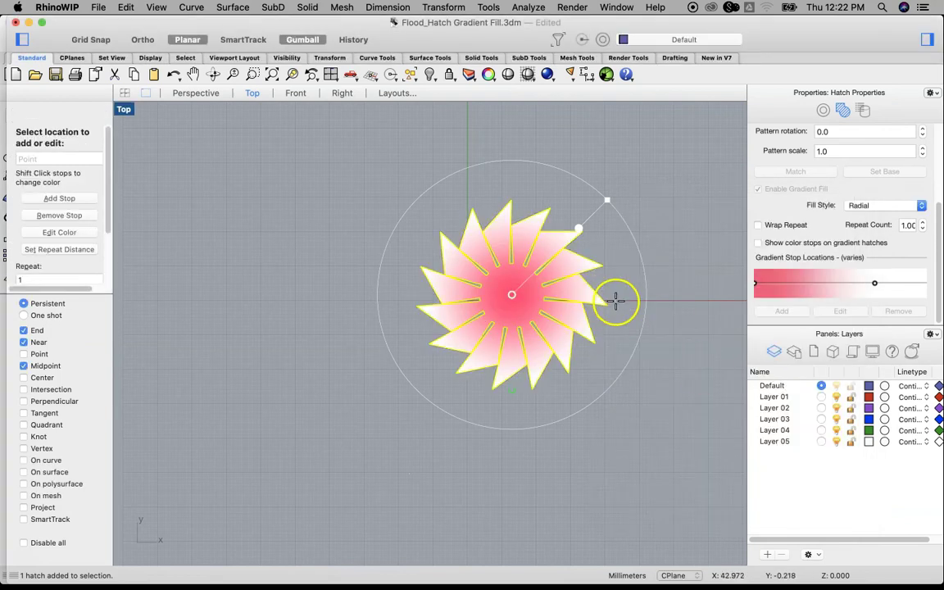
Move the pink-to-white star hatch left beside its blue star outline and frame both
key("Return")
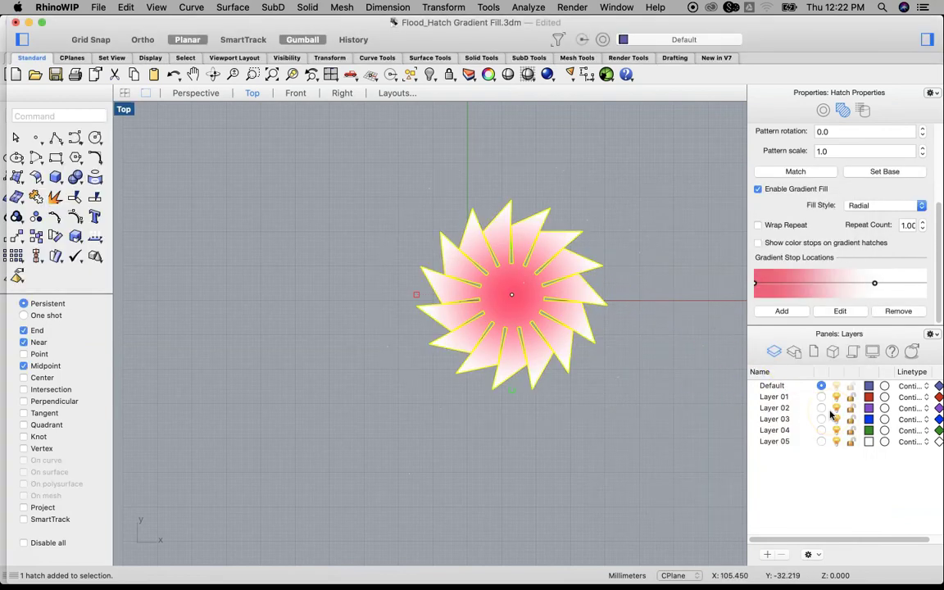
left_click(669, 280)
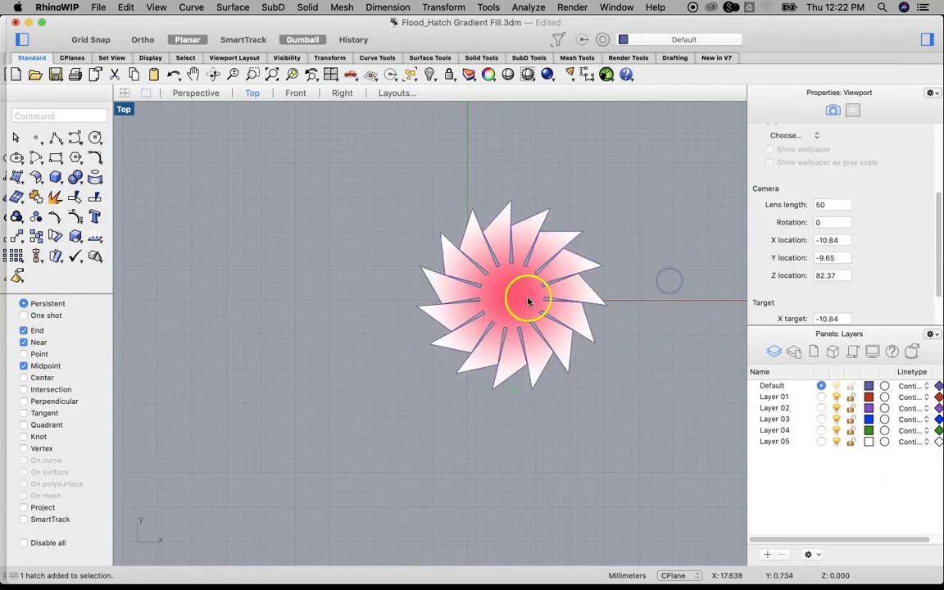
mouse_move(521, 297)
left_mouse_down()
mouse_move(390, 285)
mouse_move(284, 290)
left_mouse_up()
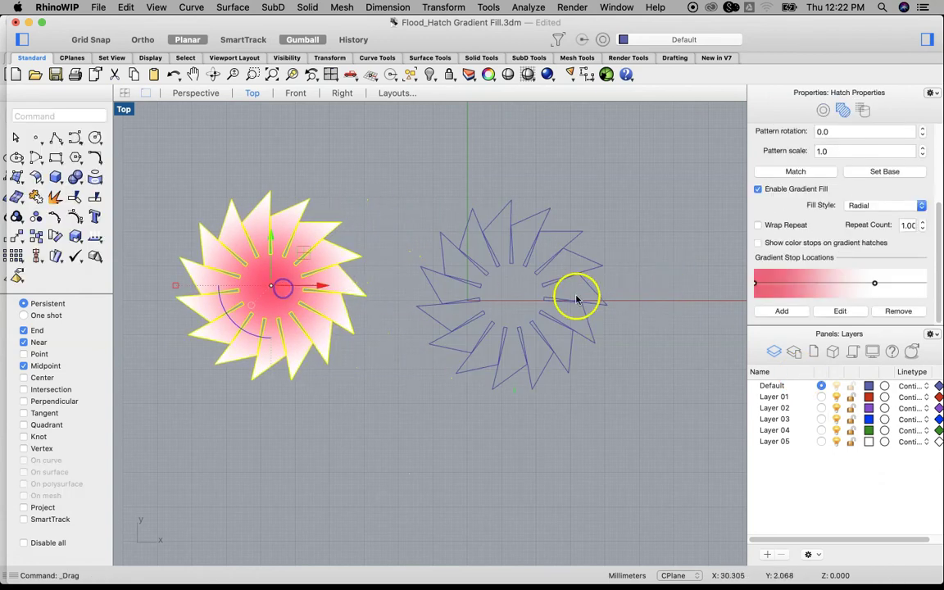
left_click(378, 168)
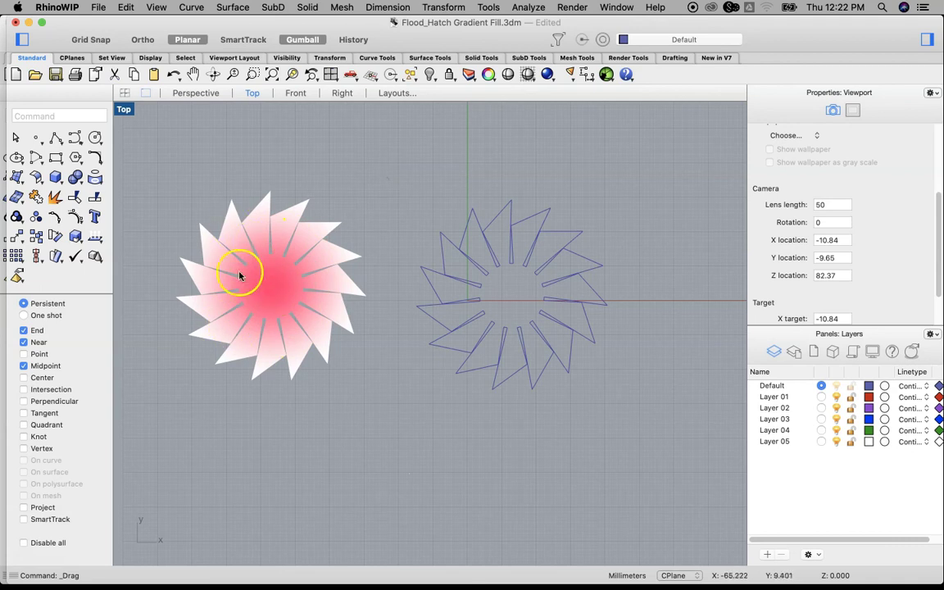
scroll(528, 291, "up", 3)
scroll(523, 285, "down", 3)
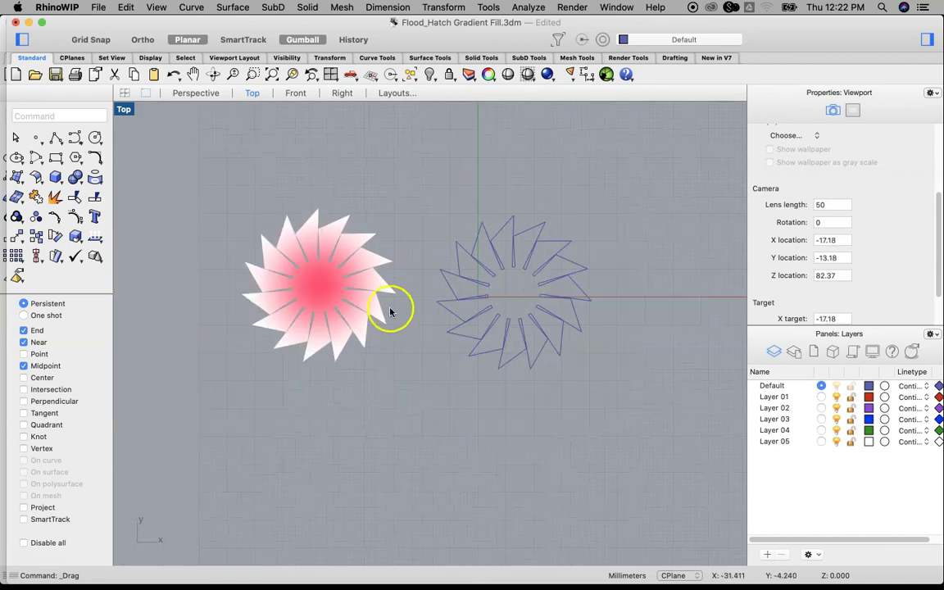
right_click_drag(391, 305, 470, 301)
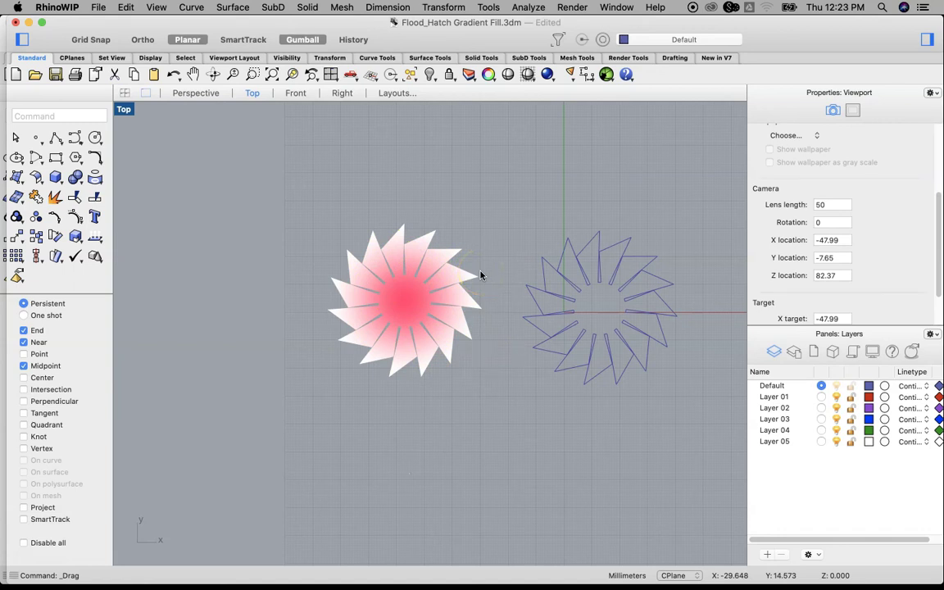
scroll(624, 274, "up", 2)
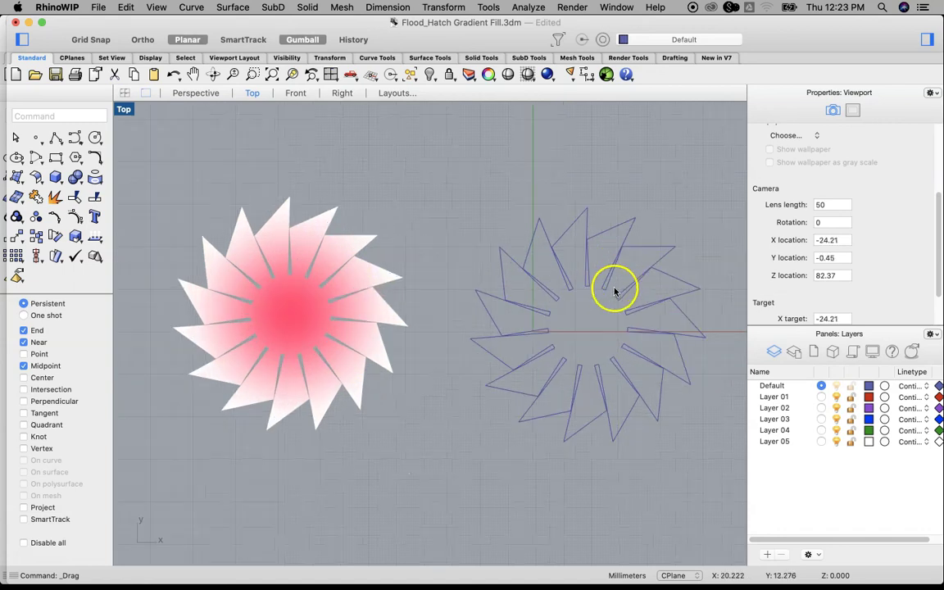